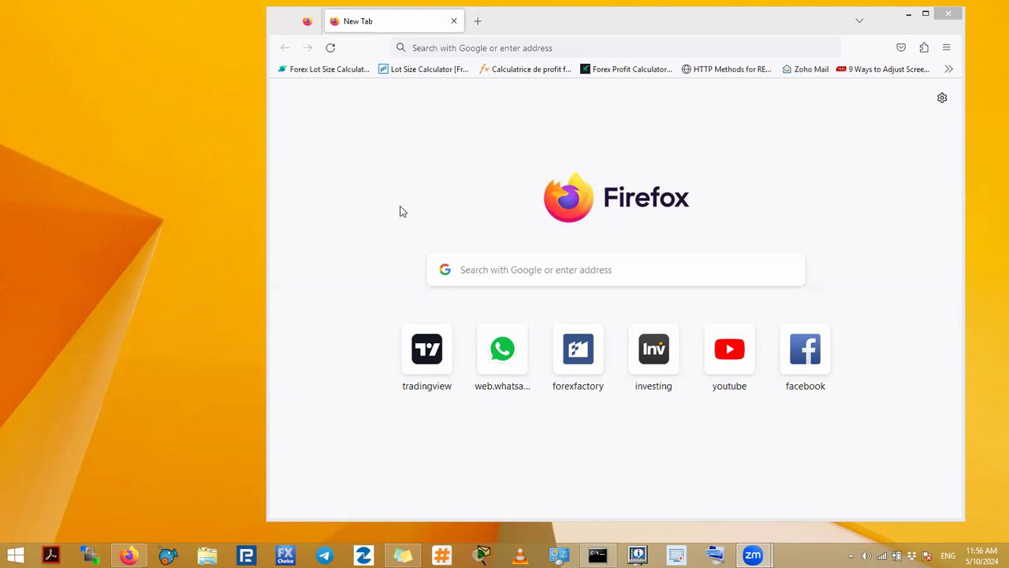
Step: Open Wireshark and start a live packet capture on the Wi-Fi interface
key(super)
text(wireshark)
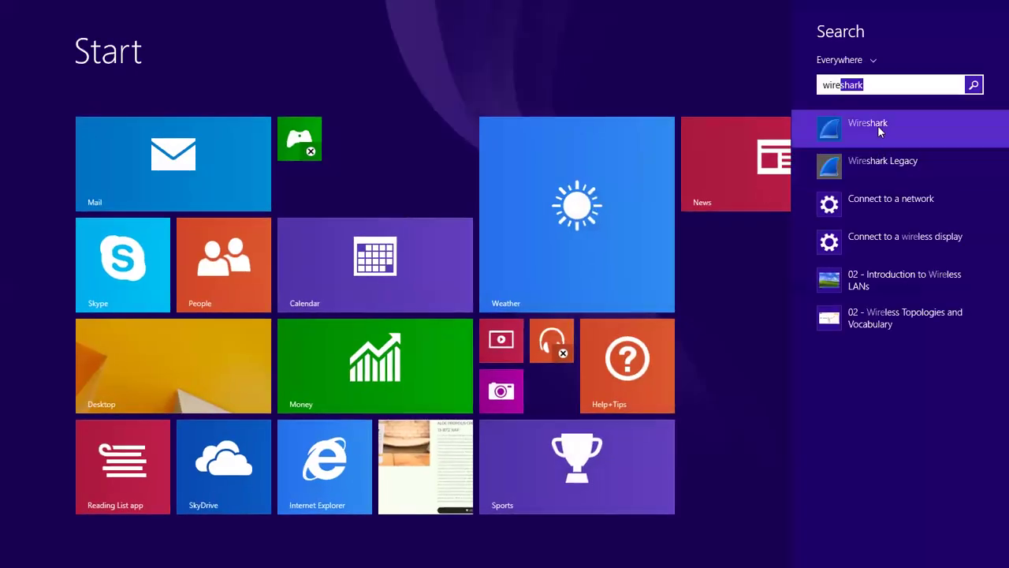
click(878, 125)
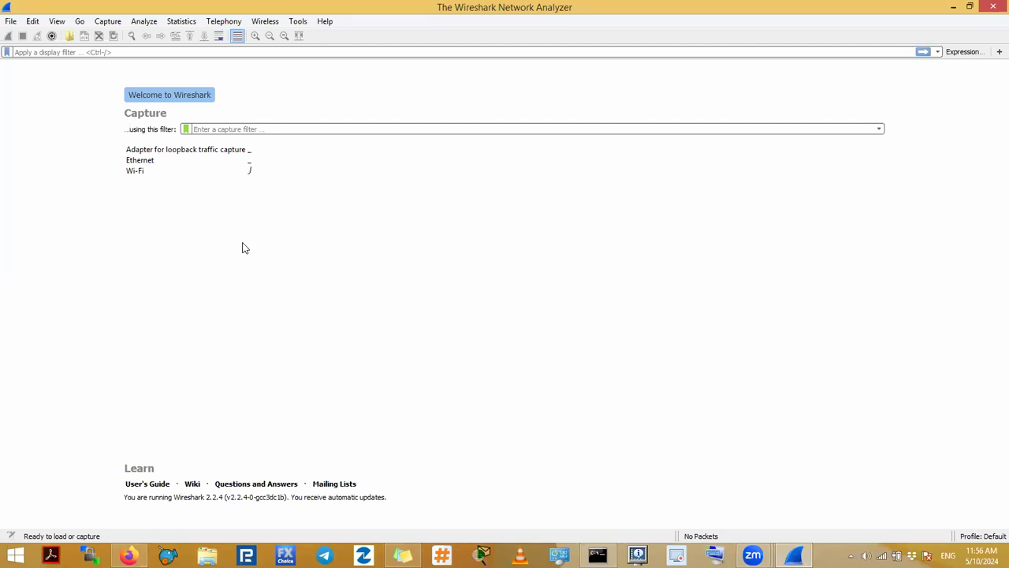
double_click(161, 172)
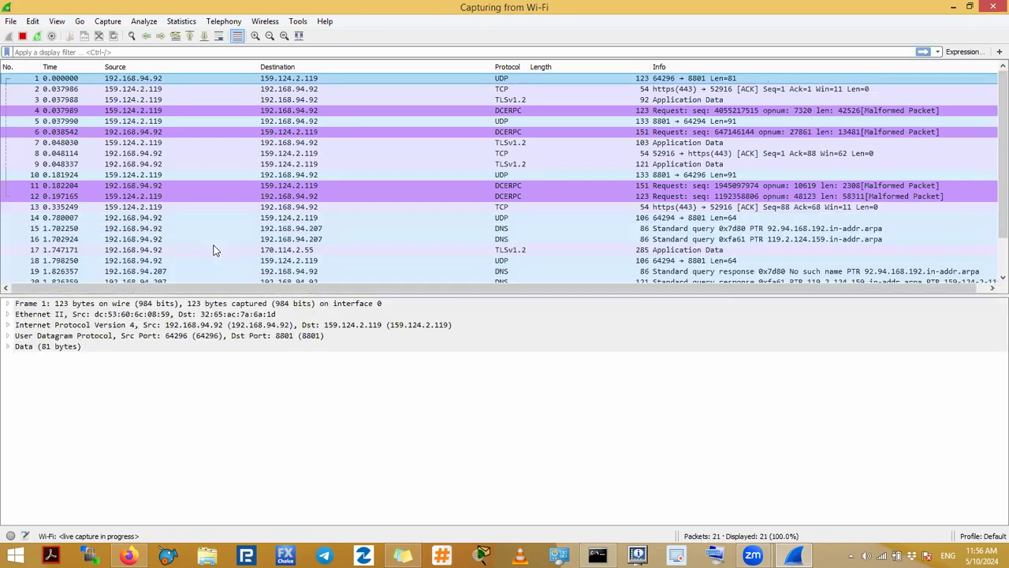
click(128, 556)
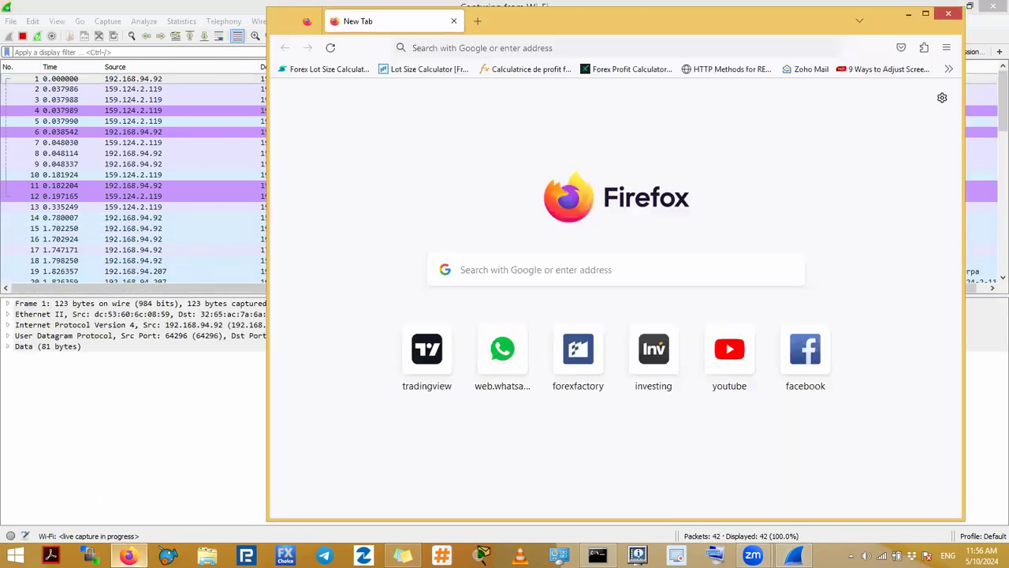
click(547, 50)
text(ww)
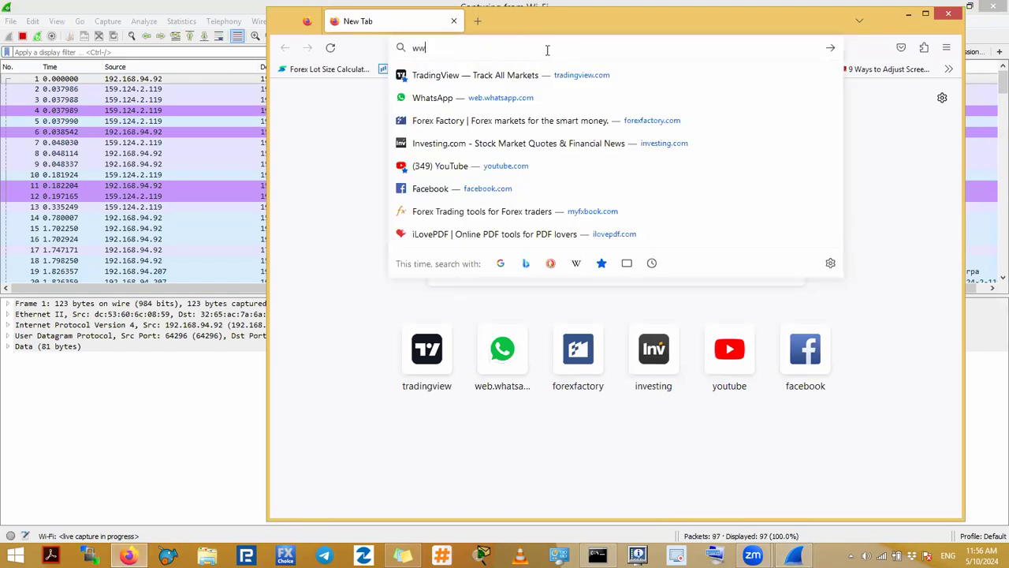
text(w.nfl.com)
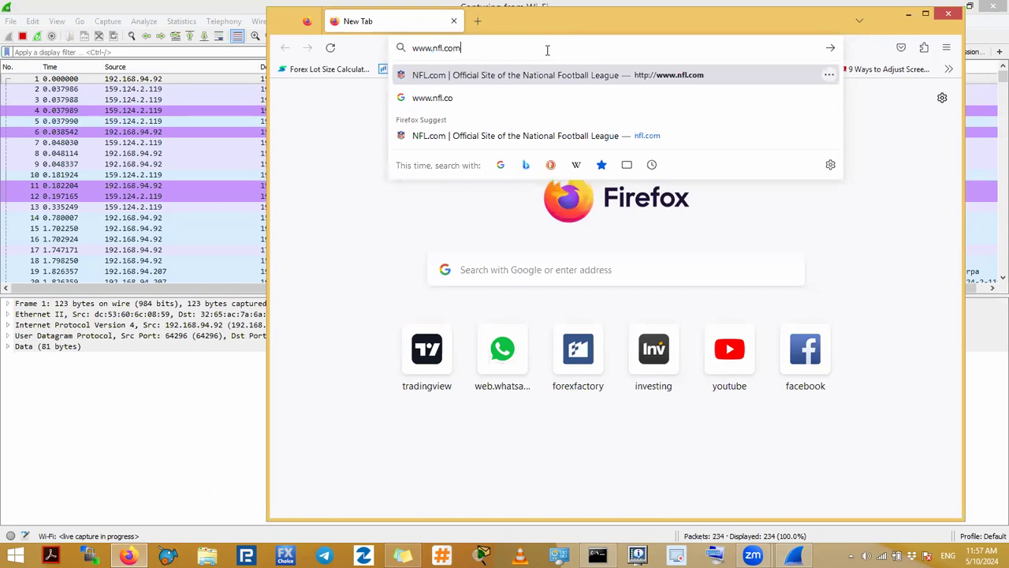
key(Return)
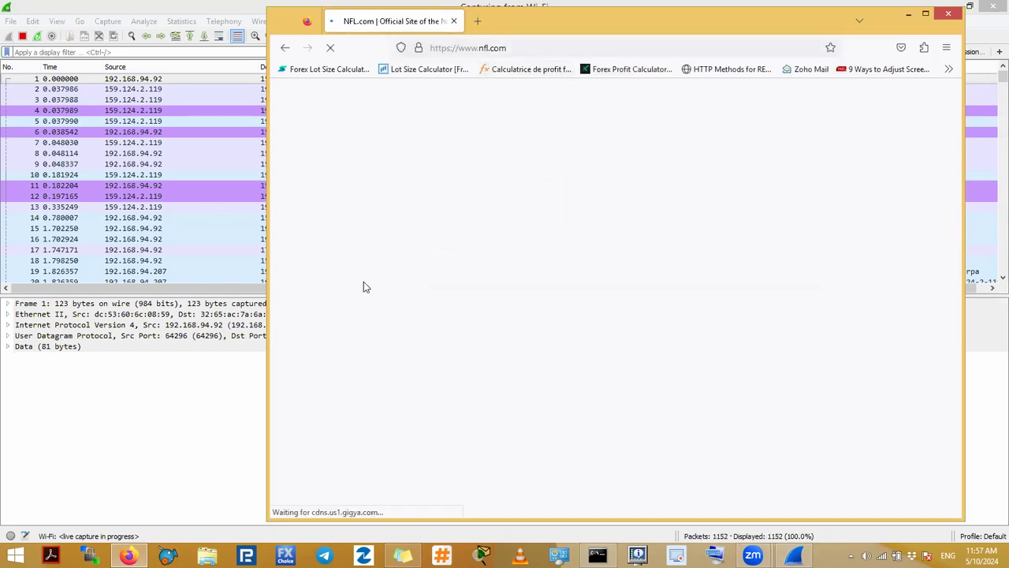
Step: Maximize the browser window and look over the NFL home page as it loads
click(145, 397)
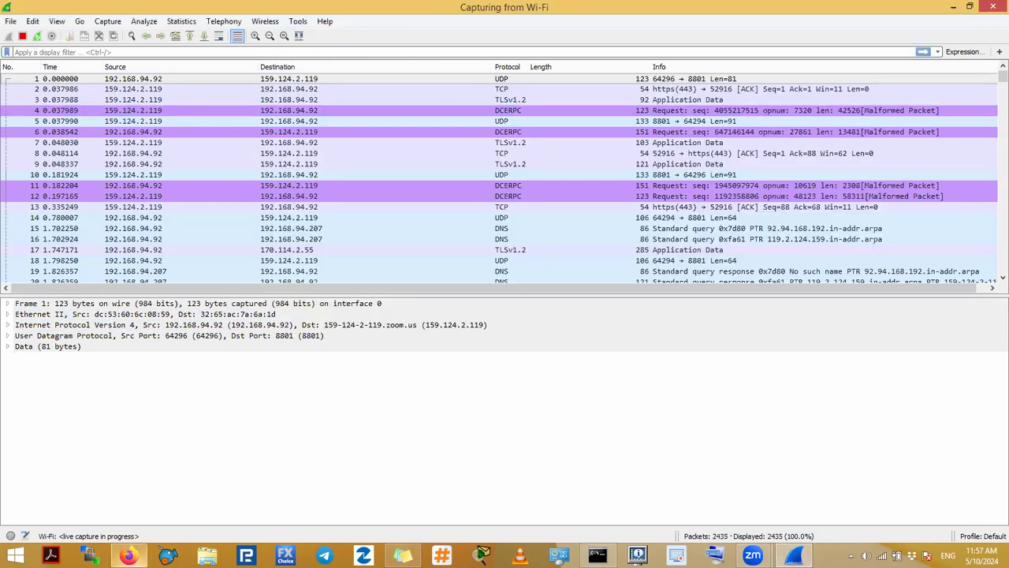
click(128, 556)
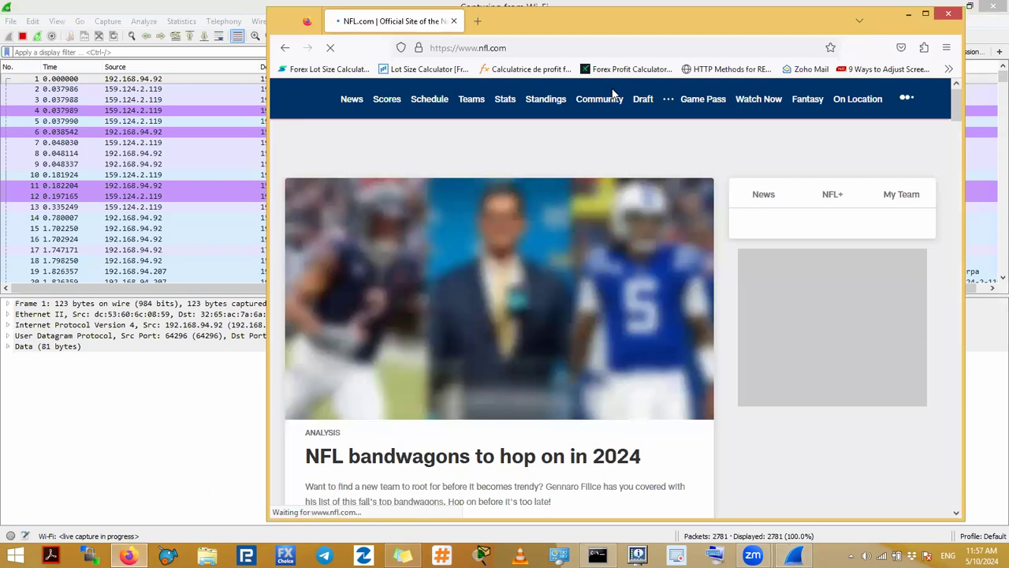
click(927, 14)
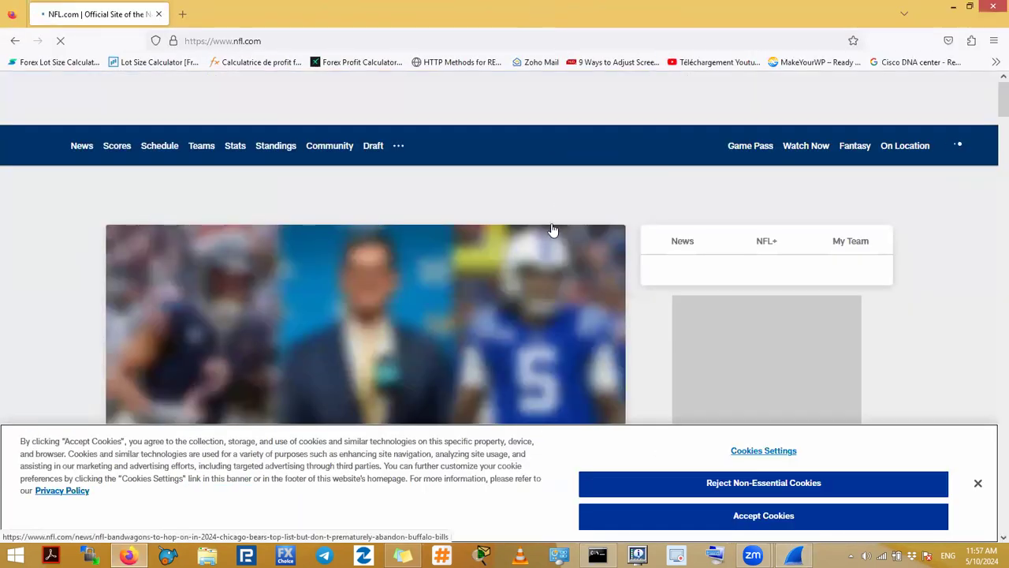
scroll(523, 250, down, 3)
scroll(518, 248, down, 5)
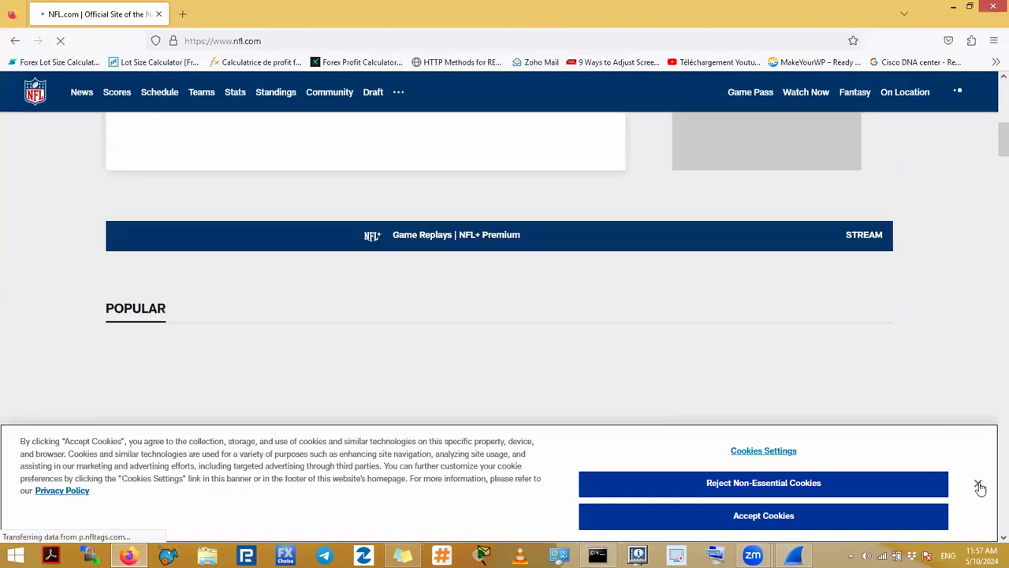
scroll(960, 272, up, 4)
scroll(960, 273, up, 3)
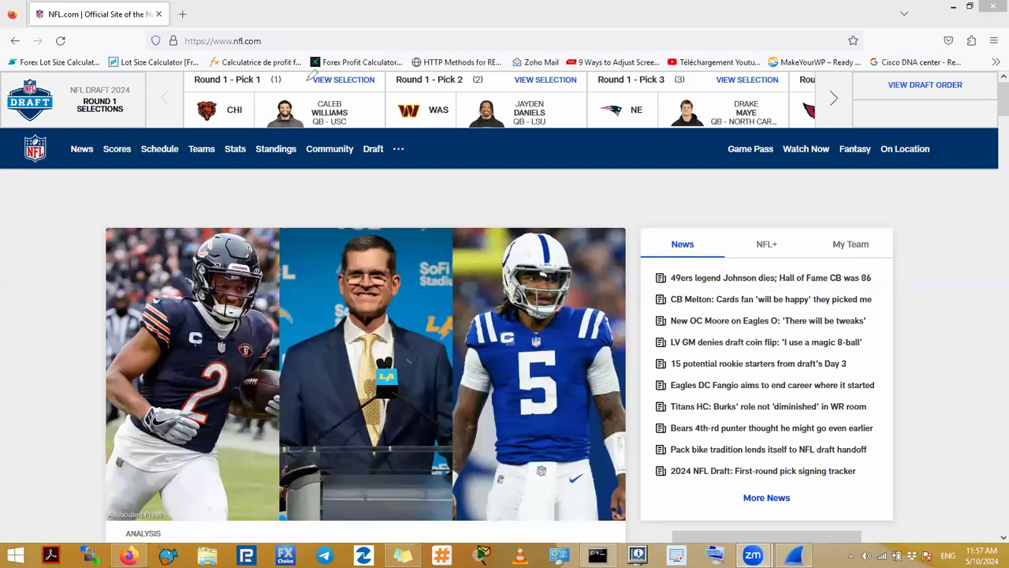
Step: Minimize the browser and stop the Wi-Fi capture in Wireshark
drag(265, 50, 213, 49)
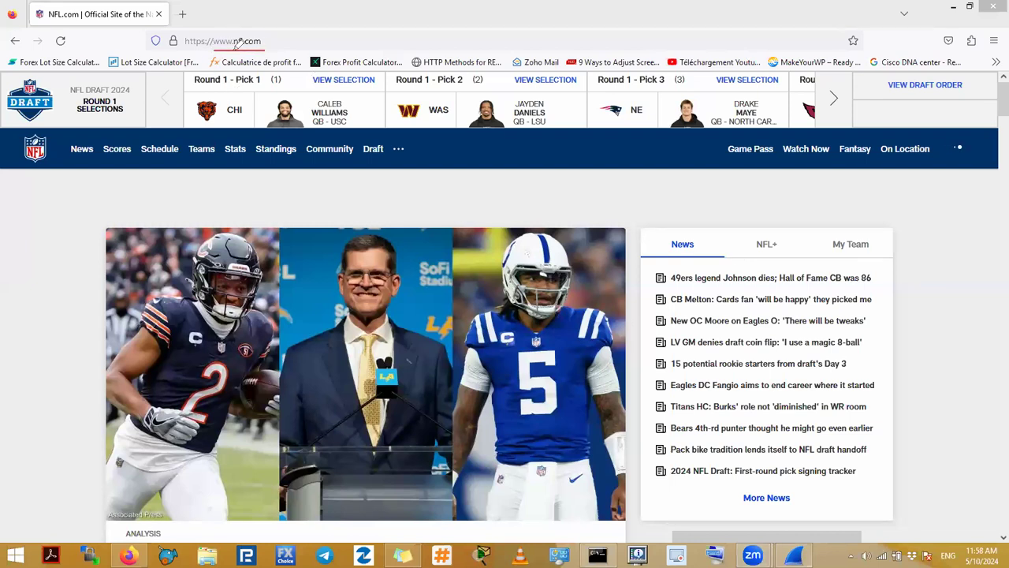
drag(35, 23, 153, 23)
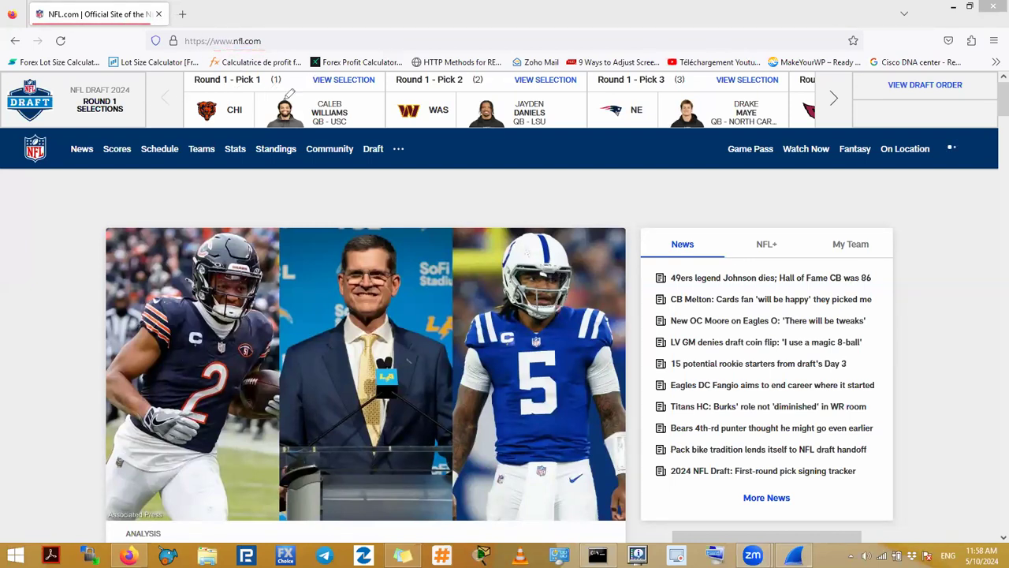
click(953, 6)
click(23, 36)
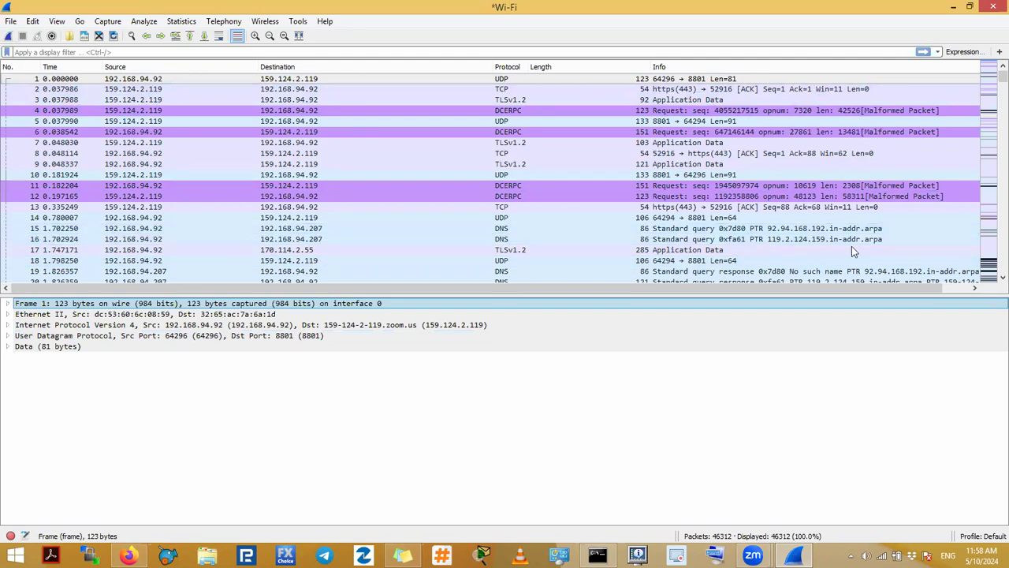
mouse_move(14, 46)
mouse_down()
mouse_move(87, 52)
mouse_move(83, 44)
mouse_up()
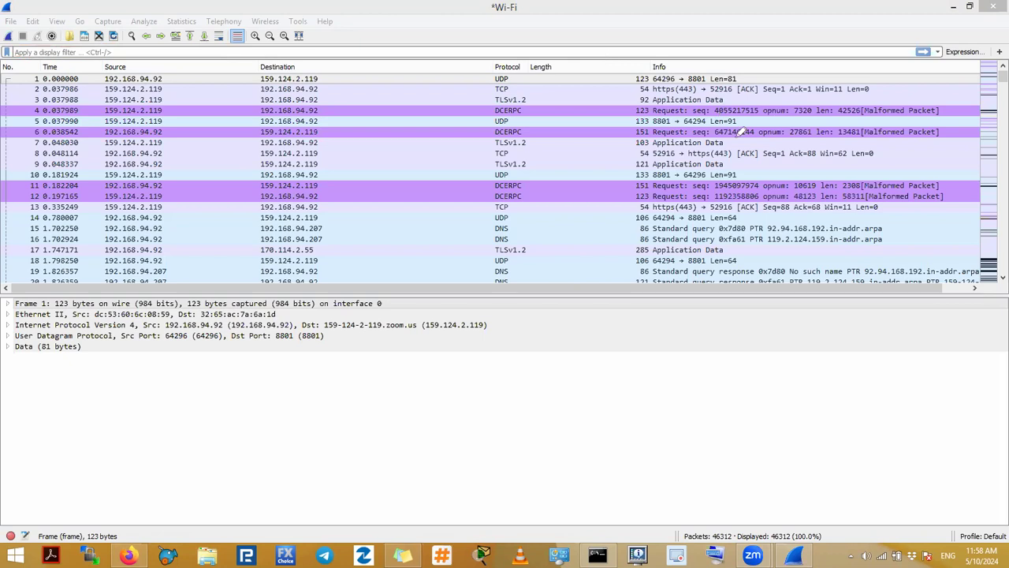
click(150, 52)
text(dns)
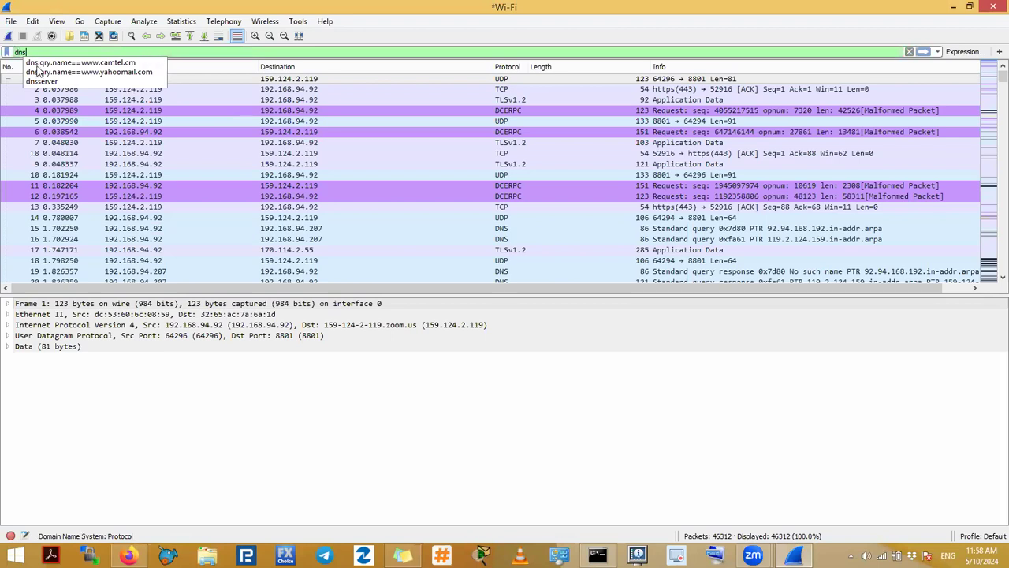
click(75, 64)
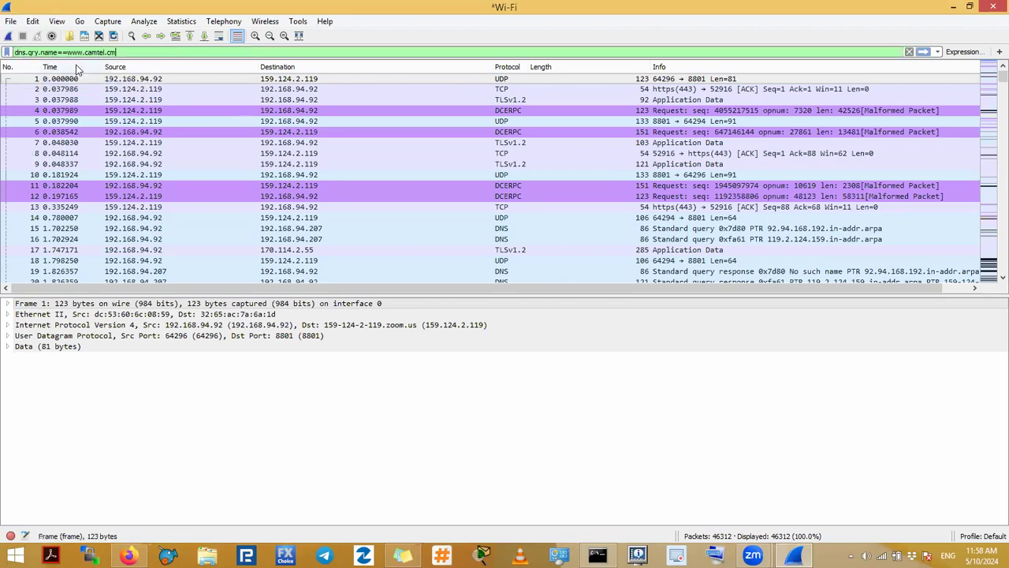
drag(69, 52, 200, 52)
text(www)
key(Return)
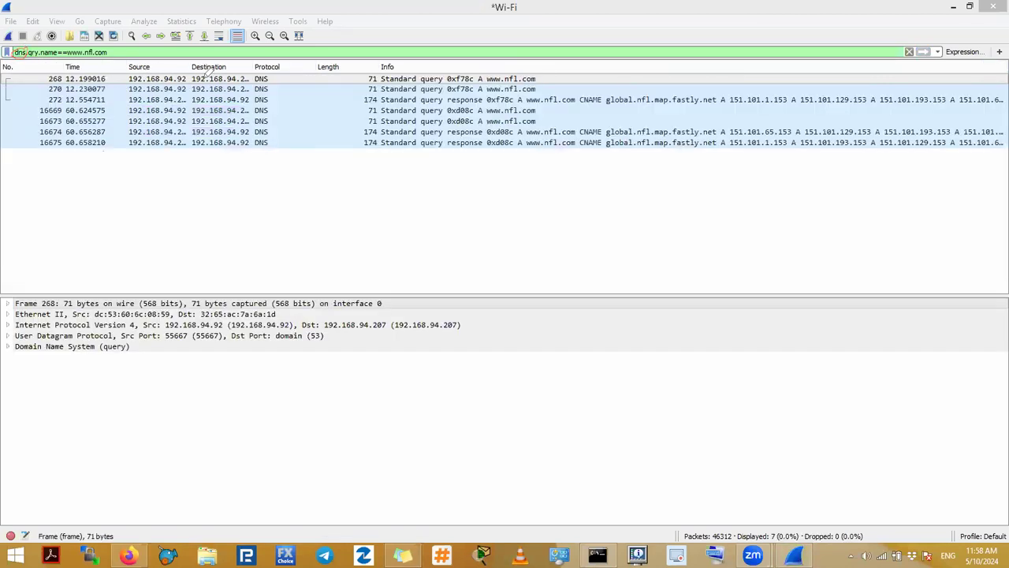
drag(500, 83, 543, 88)
click(336, 78)
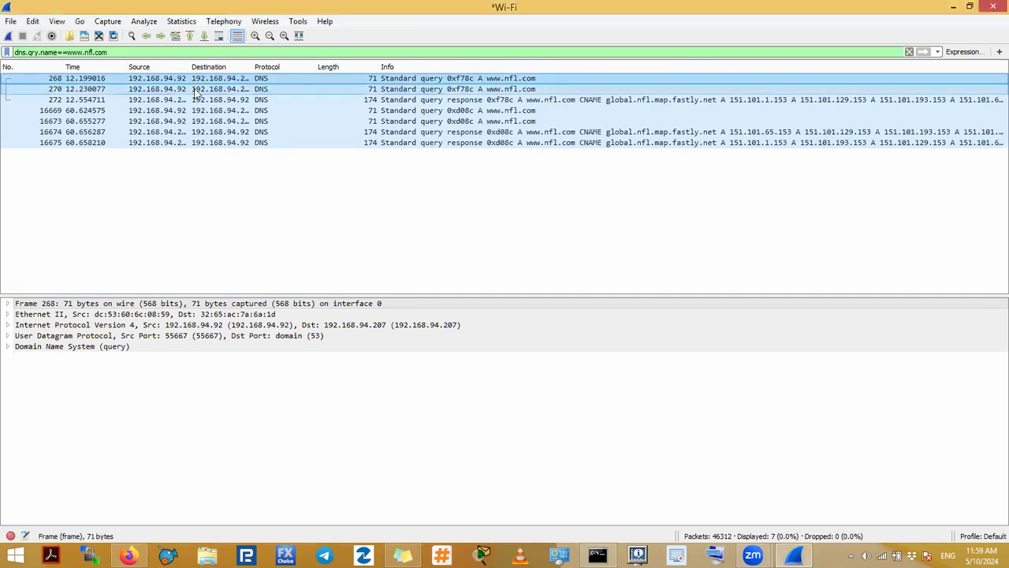
click(271, 89)
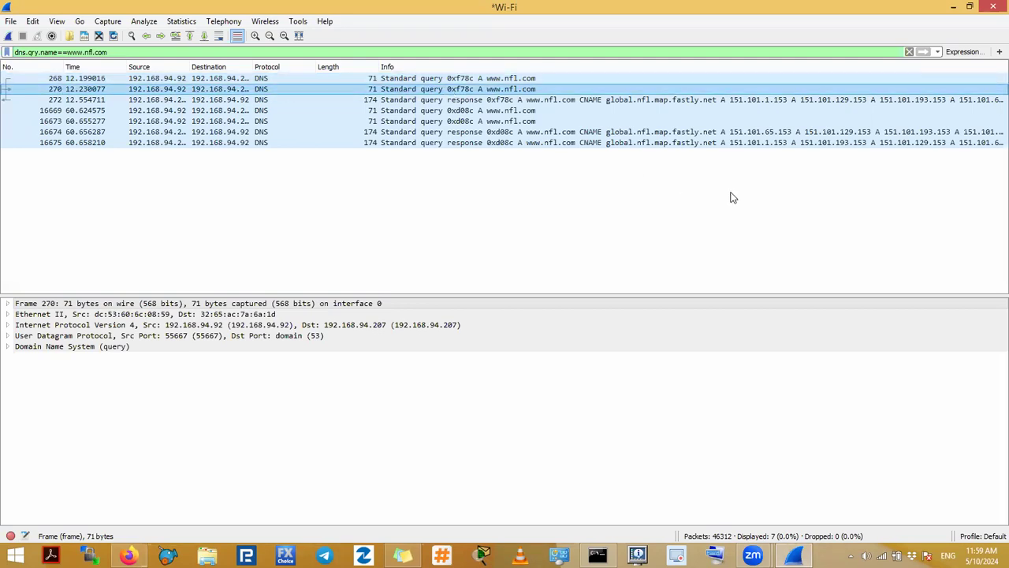
mouse_move(400, 62)
mouse_down()
mouse_move(446, 84)
mouse_move(430, 96)
mouse_move(477, 103)
mouse_up()
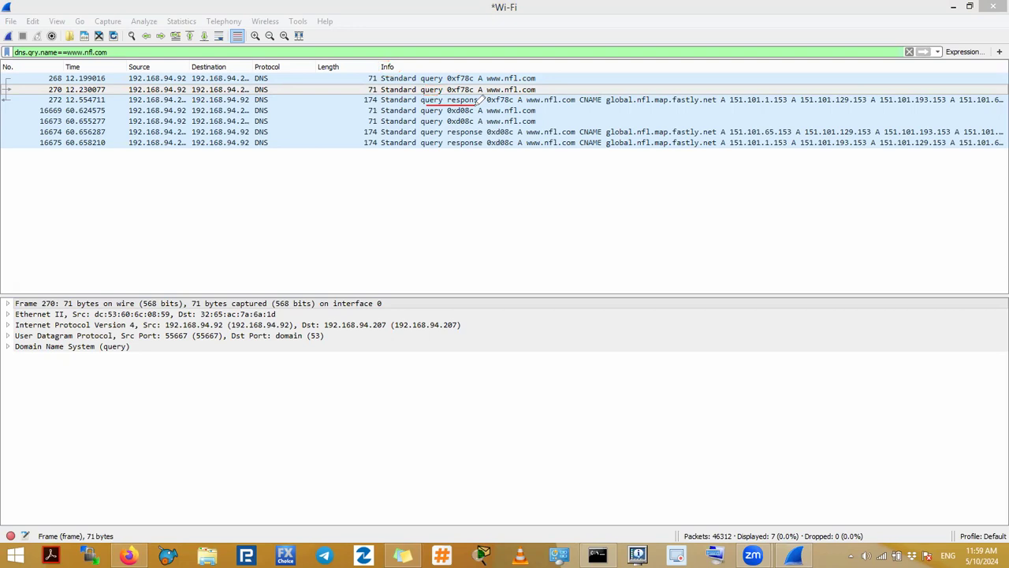
mouse_move(14, 86)
mouse_down()
mouse_move(2, 86)
mouse_move(14, 93)
mouse_up()
mouse_move(432, 104)
mouse_down()
mouse_move(466, 101)
mouse_move(410, 105)
mouse_up()
mouse_move(319, 101)
mouse_down()
mouse_move(360, 101)
mouse_move(356, 89)
mouse_up()
mouse_move(492, 94)
mouse_down()
mouse_move(445, 93)
mouse_move(495, 102)
mouse_move(484, 103)
mouse_up()
click(30, 93)
drag(418, 95, 536, 95)
mouse_move(525, 96)
mouse_down()
mouse_move(515, 102)
mouse_move(527, 96)
mouse_up()
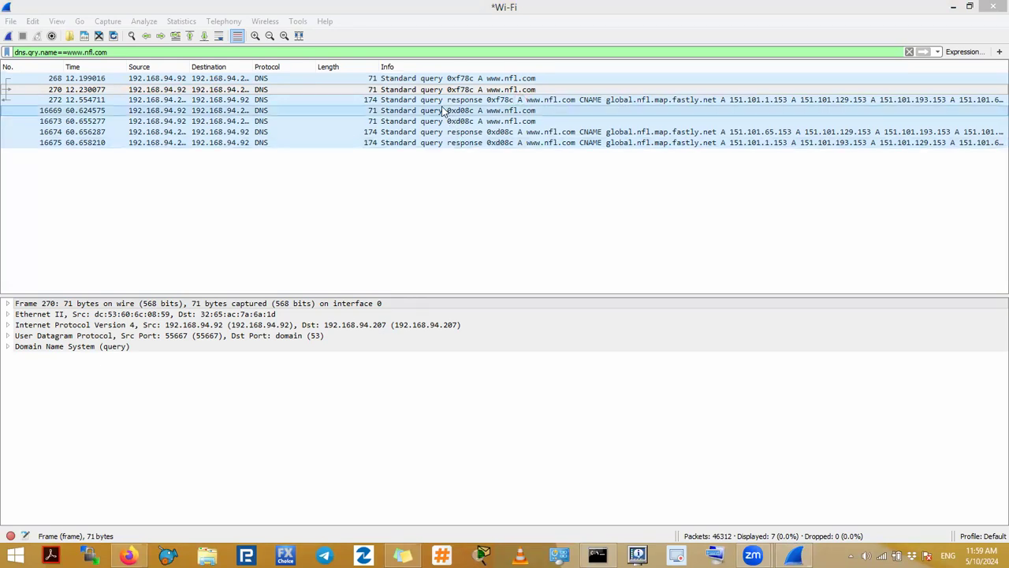
Step: Select response packet 272 and expand its Domain Name System (response) details and the Answers list
click(466, 102)
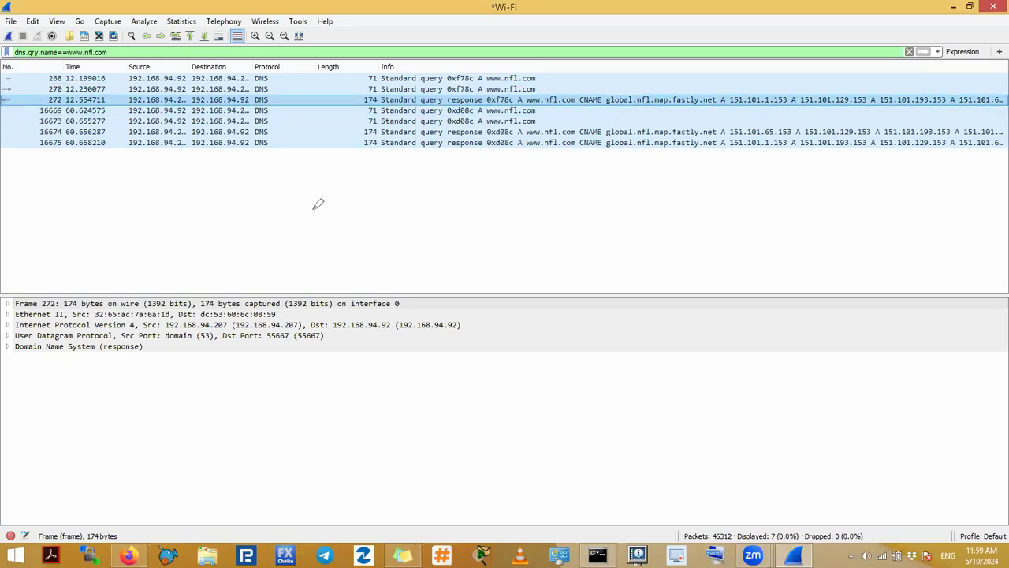
drag(325, 102, 321, 303)
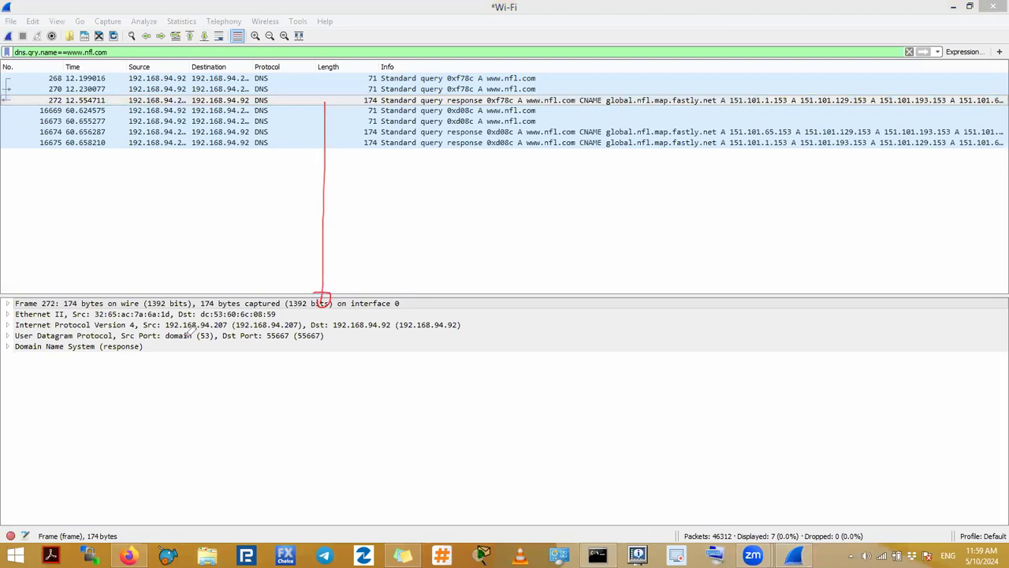
mouse_move(7, 341)
mouse_down()
mouse_move(59, 357)
mouse_move(146, 354)
mouse_move(94, 336)
mouse_up()
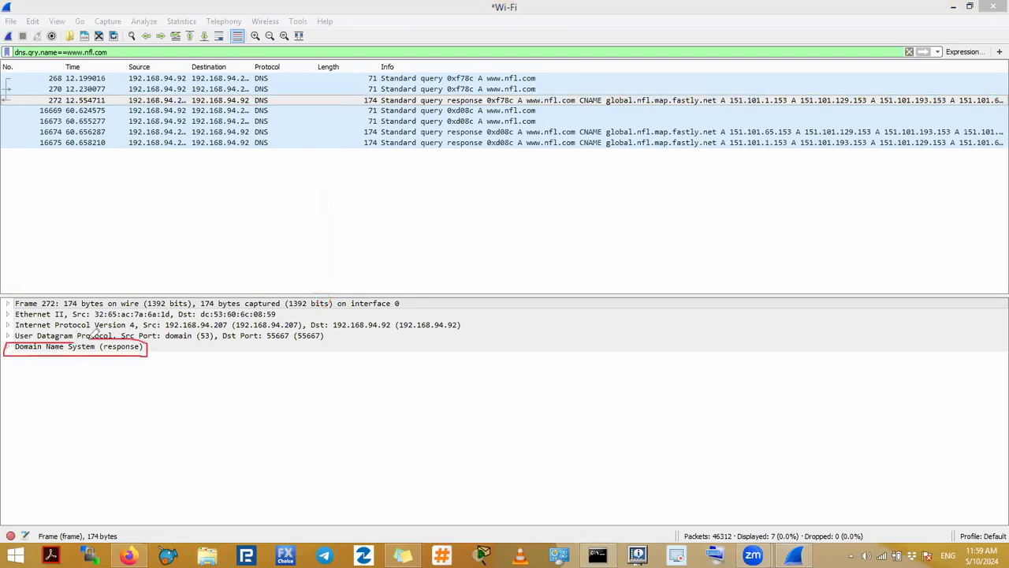
drag(106, 354, 134, 352)
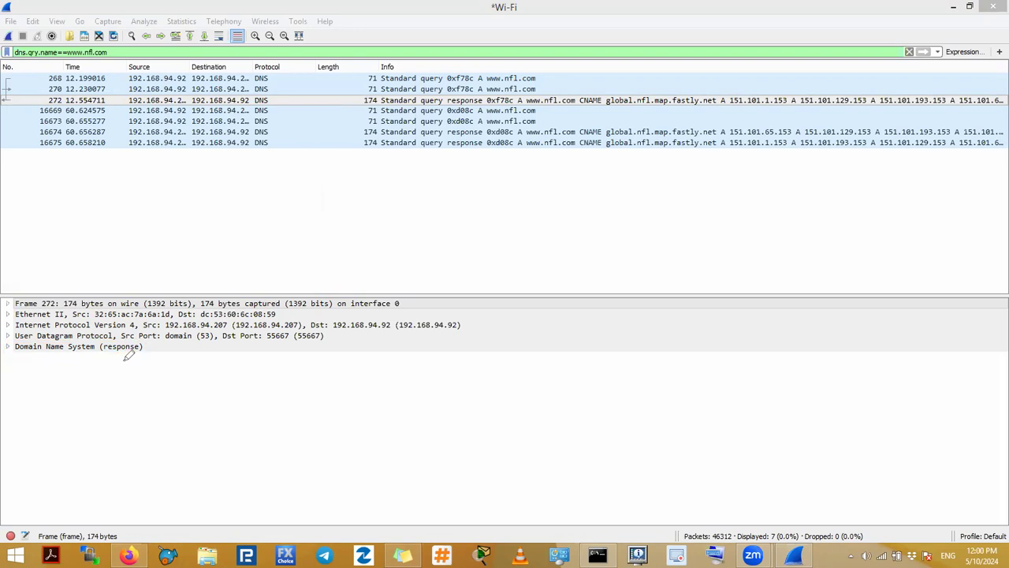
drag(487, 81, 545, 78)
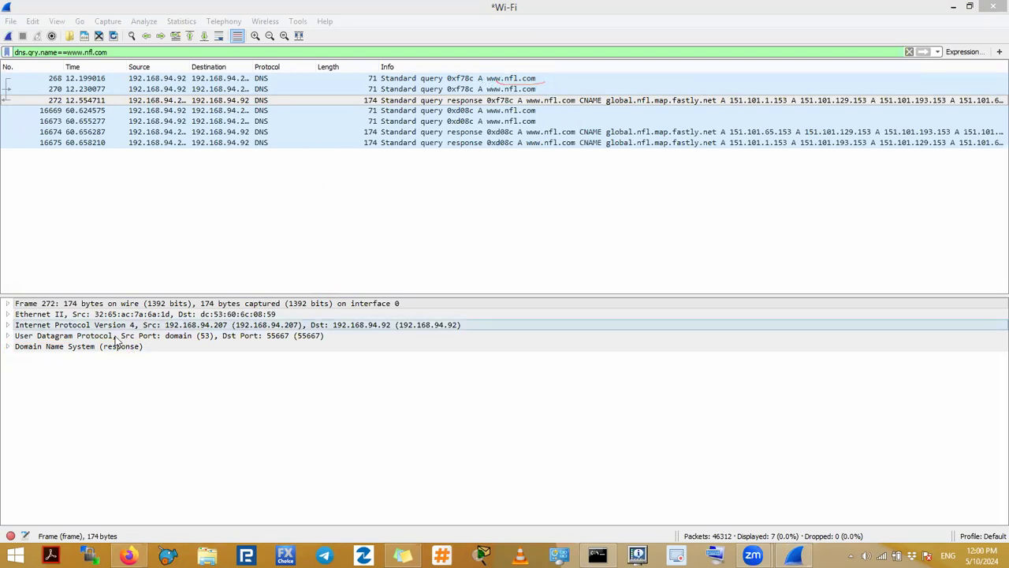
click(8, 347)
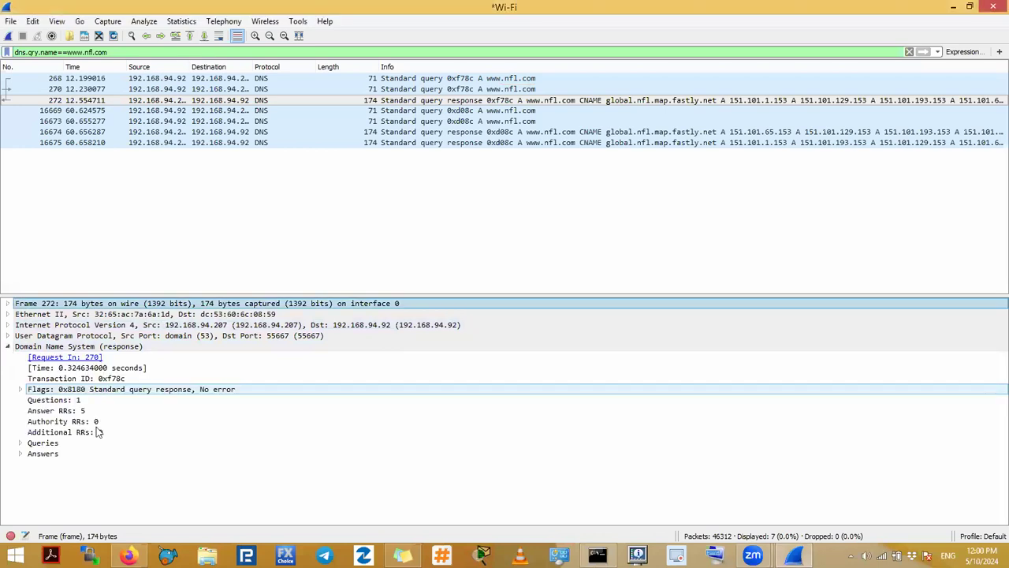
click(22, 455)
click(318, 433)
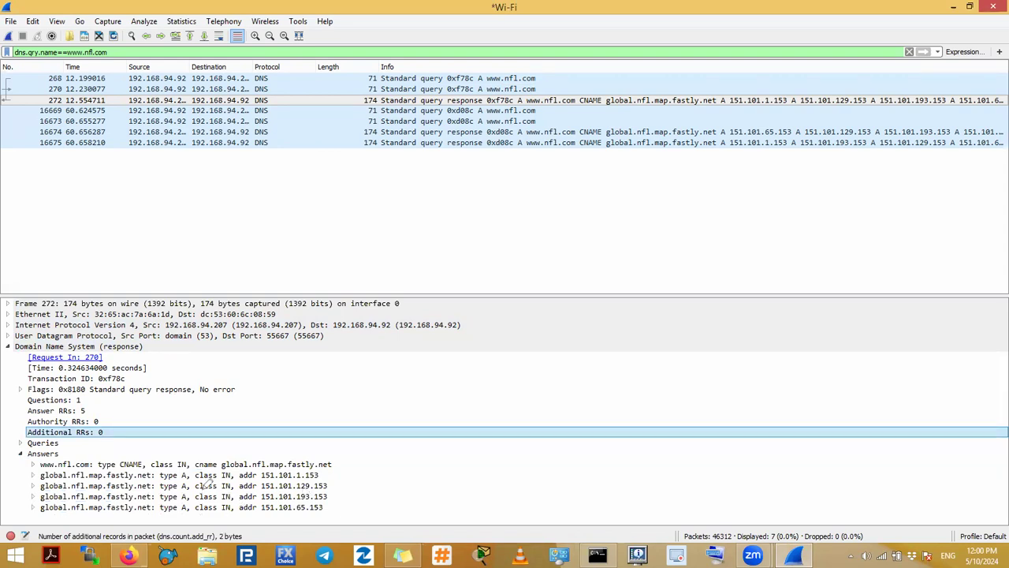
drag(261, 478, 323, 477)
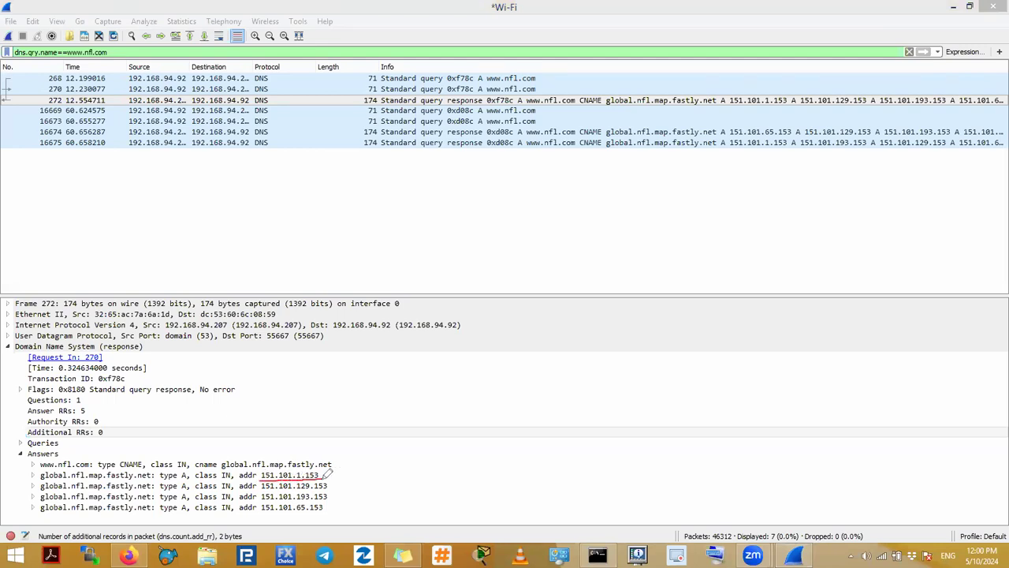
drag(263, 488, 327, 487)
mouse_move(261, 499)
mouse_down()
mouse_move(313, 488)
mouse_move(307, 511)
mouse_up()
mouse_move(296, 477)
mouse_down()
mouse_move(268, 465)
mouse_move(263, 511)
mouse_move(295, 516)
mouse_move(296, 465)
mouse_up()
mouse_move(312, 473)
mouse_down()
mouse_move(314, 503)
mouse_move(329, 488)
mouse_move(318, 458)
mouse_up()
Step: Open a Command Prompt window and move it aside so the DNS answers in Wireshark are uncovered
key(super+r)
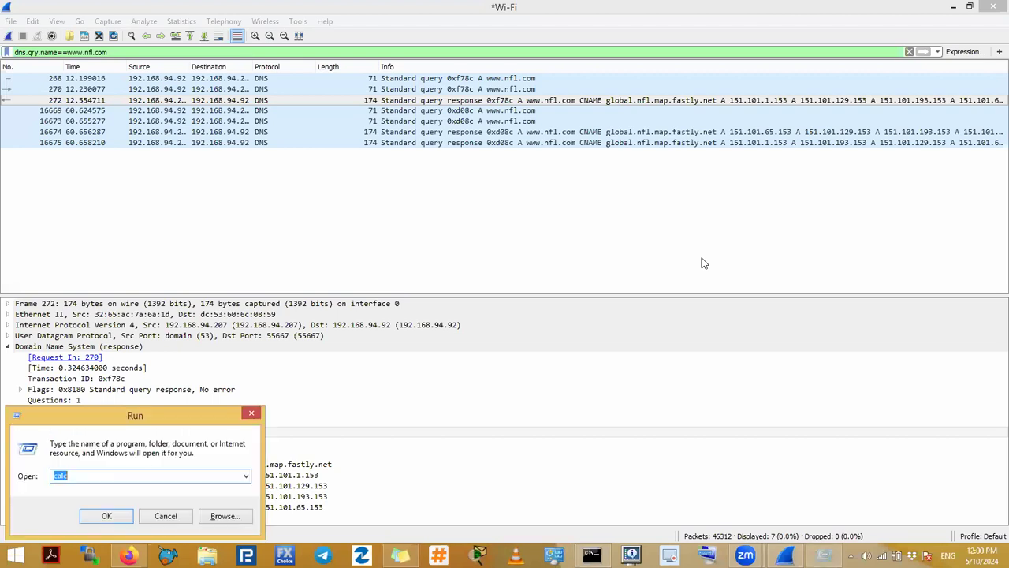
key(Return)
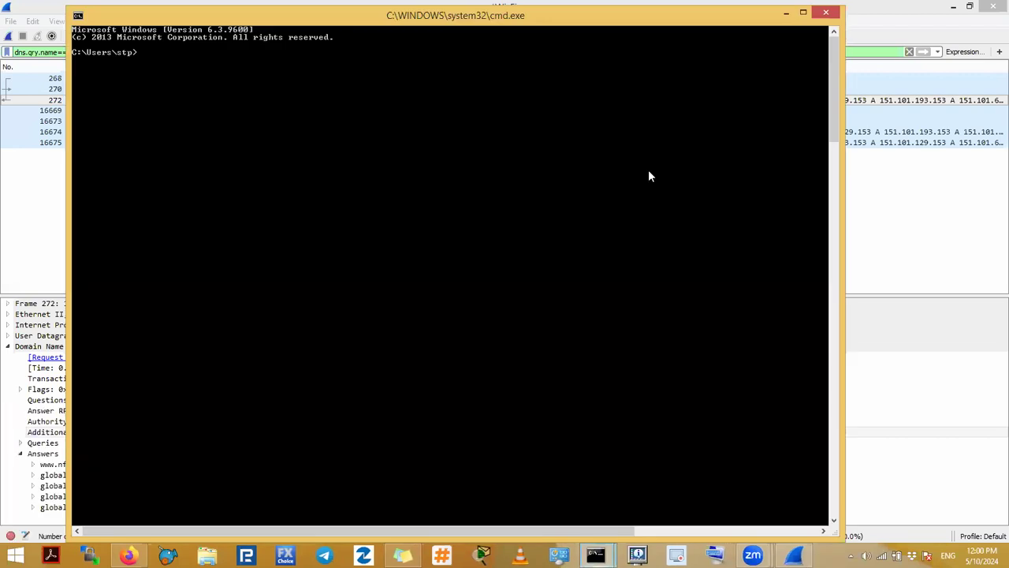
drag(233, 9, 234, 112)
drag(511, 113, 885, 102)
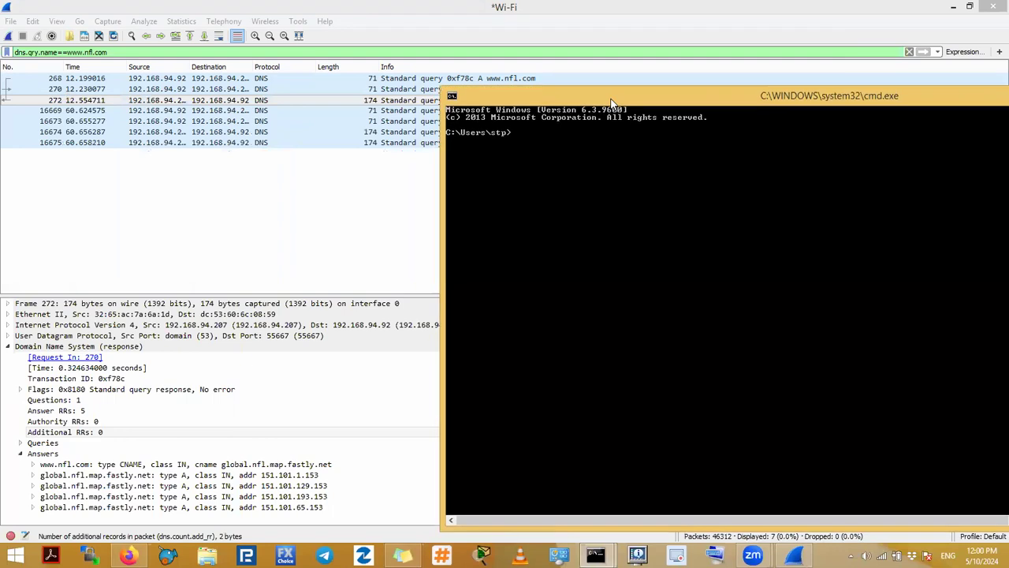
text(www.nfl.com)
key(Return)
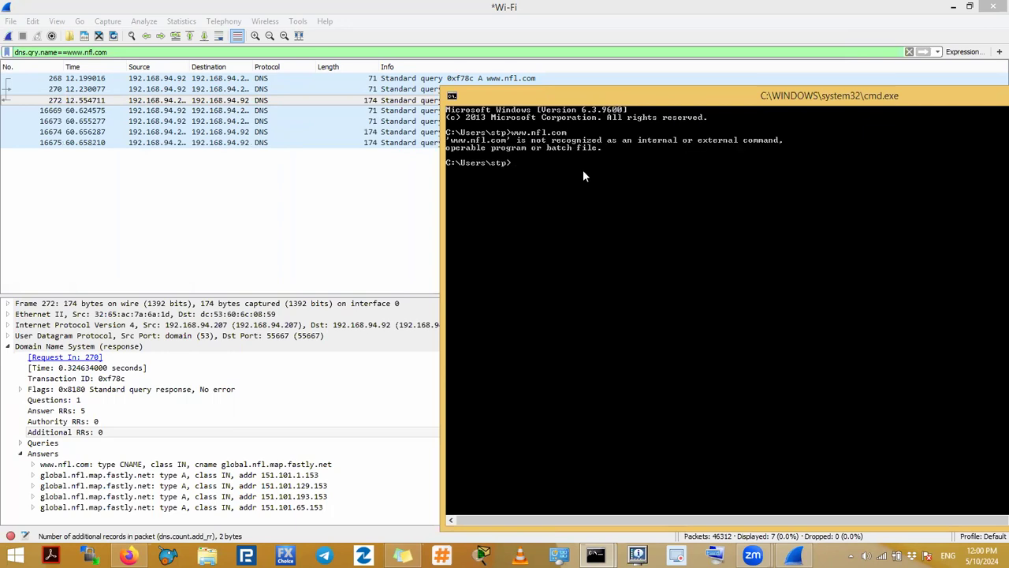
text(ping www.nfl.com)
key(Return)
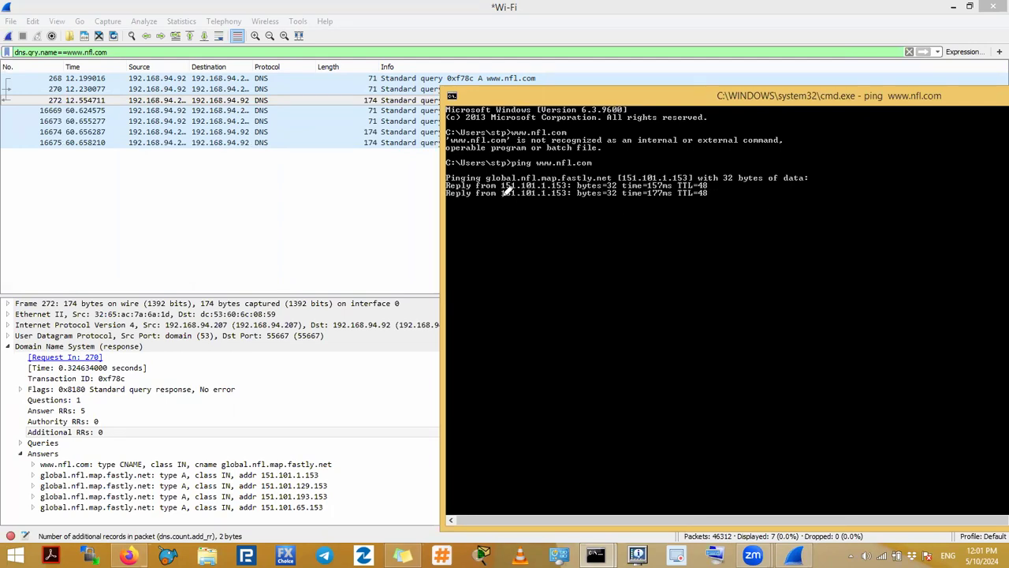
Step: Compare the IP address that replies to the ping with the addresses in the DNS answer records of packet 272
drag(502, 191, 539, 183)
mouse_move(303, 470)
mouse_down()
mouse_move(338, 494)
mouse_move(323, 512)
mouse_up()
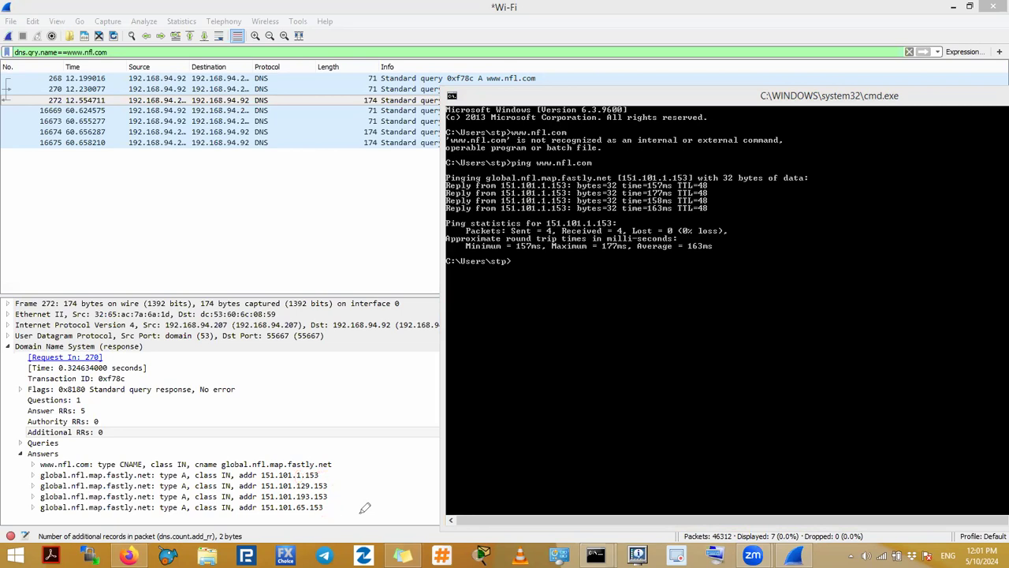
drag(292, 471, 301, 470)
mouse_move(300, 478)
mouse_down()
mouse_move(298, 487)
mouse_move(312, 481)
mouse_move(301, 499)
mouse_move(332, 509)
mouse_up()
mouse_move(317, 473)
mouse_down()
mouse_move(326, 471)
mouse_move(337, 495)
mouse_move(356, 479)
mouse_up()
mouse_move(545, 172)
mouse_down()
mouse_move(539, 188)
mouse_move(549, 195)
mouse_move(547, 175)
mouse_up()
Step: Clear the Command Prompt screen and review the answer addresses in the DNS response again
click(549, 265)
text(cls)
key(Return)
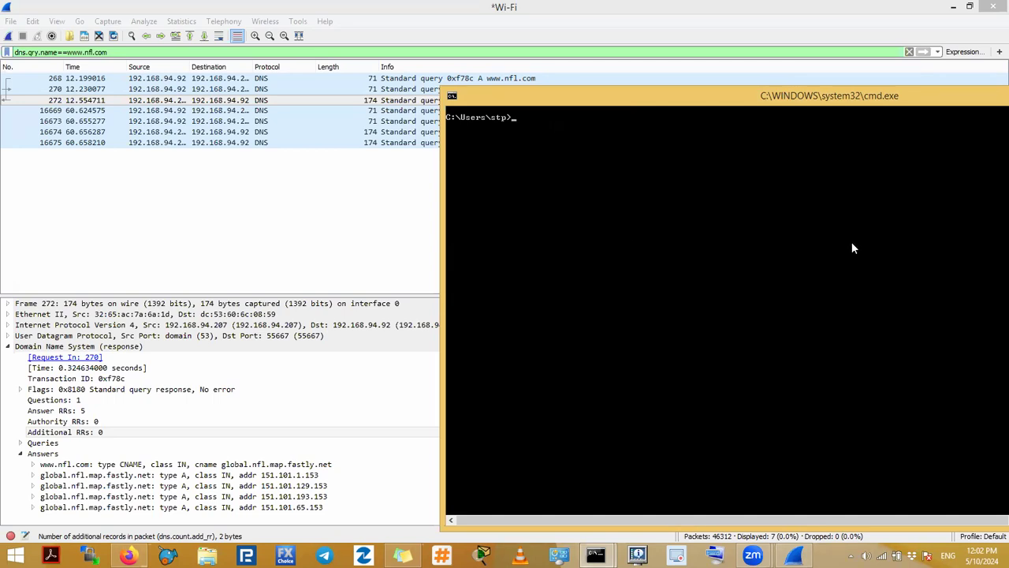
mouse_move(319, 468)
mouse_down()
mouse_move(341, 495)
mouse_move(334, 511)
mouse_up()
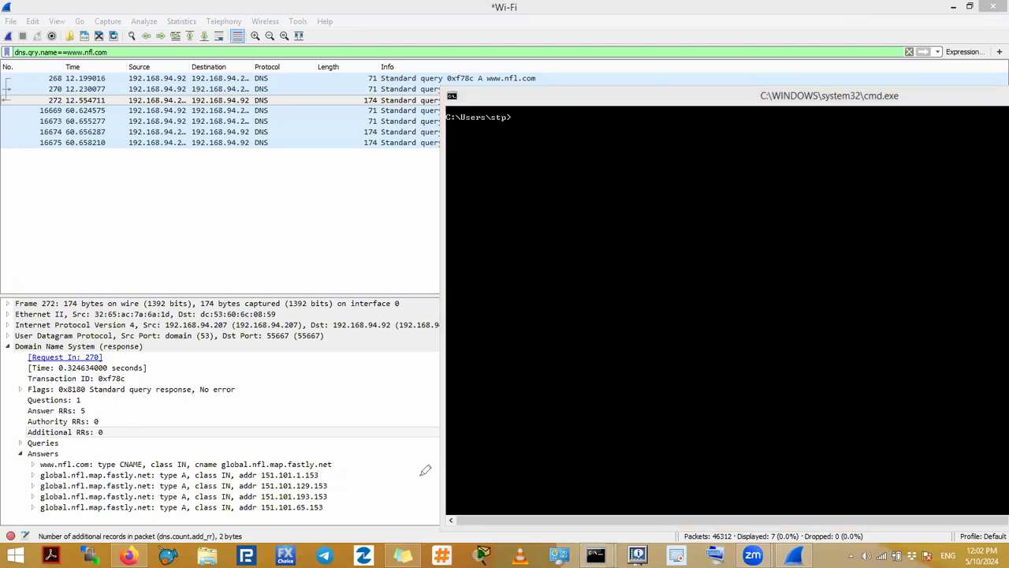
drag(303, 478, 316, 471)
click(634, 308)
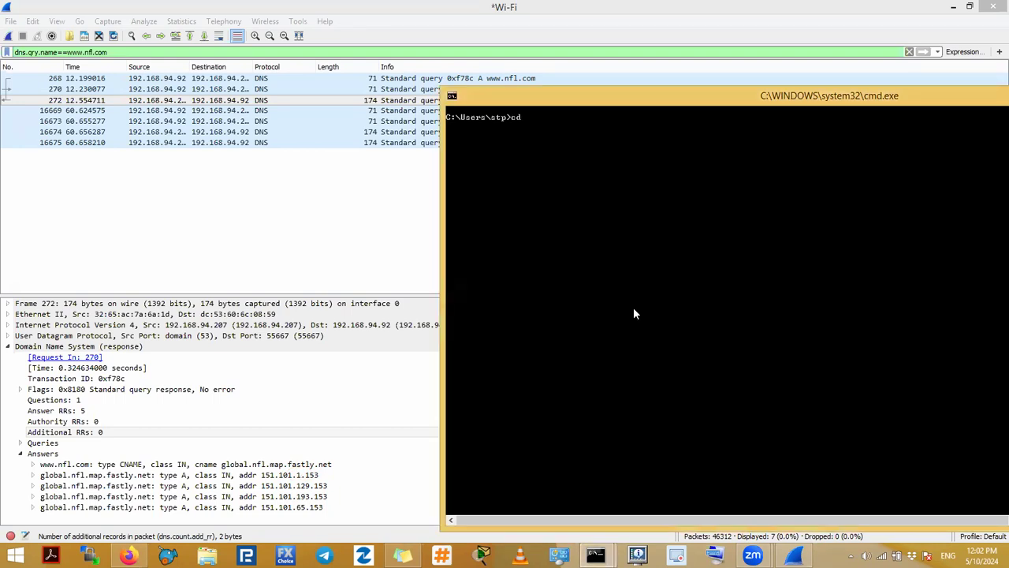
Step: Change the Command Prompt directory up to the root of drive C: and clear the screen
text(cd..)
key(Return)
text(cd.)
key(Return)
text(cls)
key(Return)
key(Return)
key(Return)
text(nslookup)
key(Return)
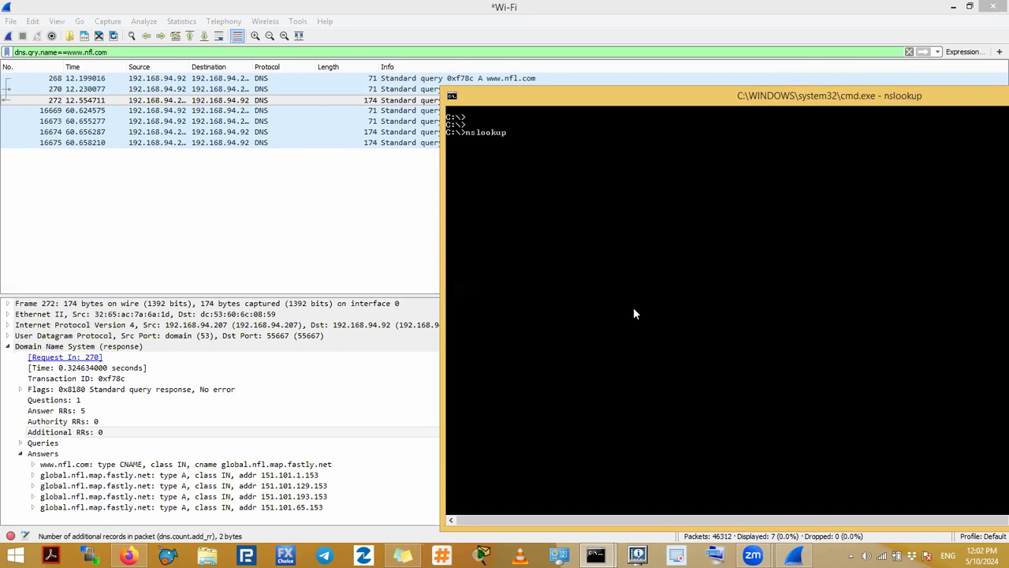
text(www)
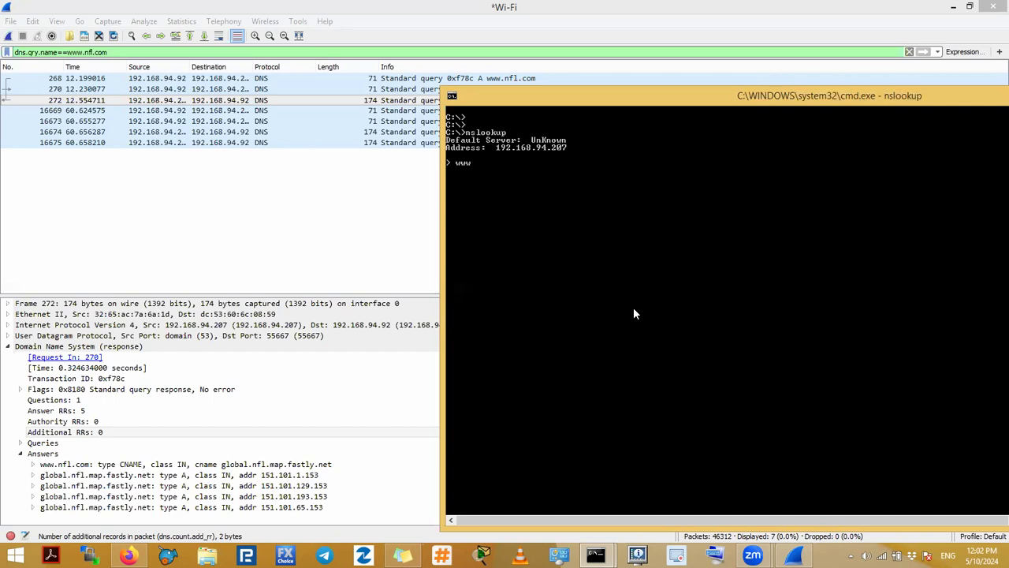
text(.nfl.com)
key(Return)
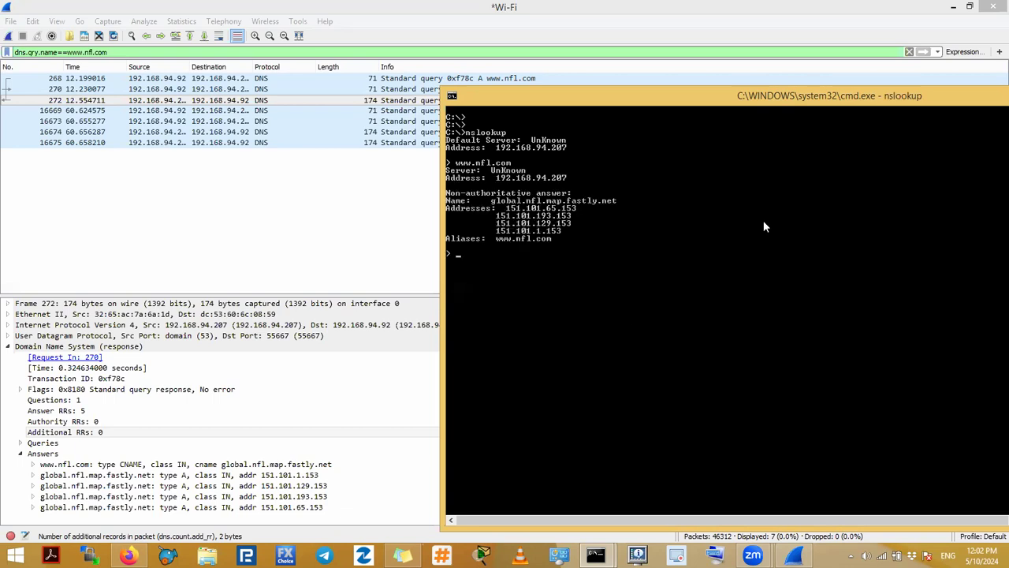
click(544, 146)
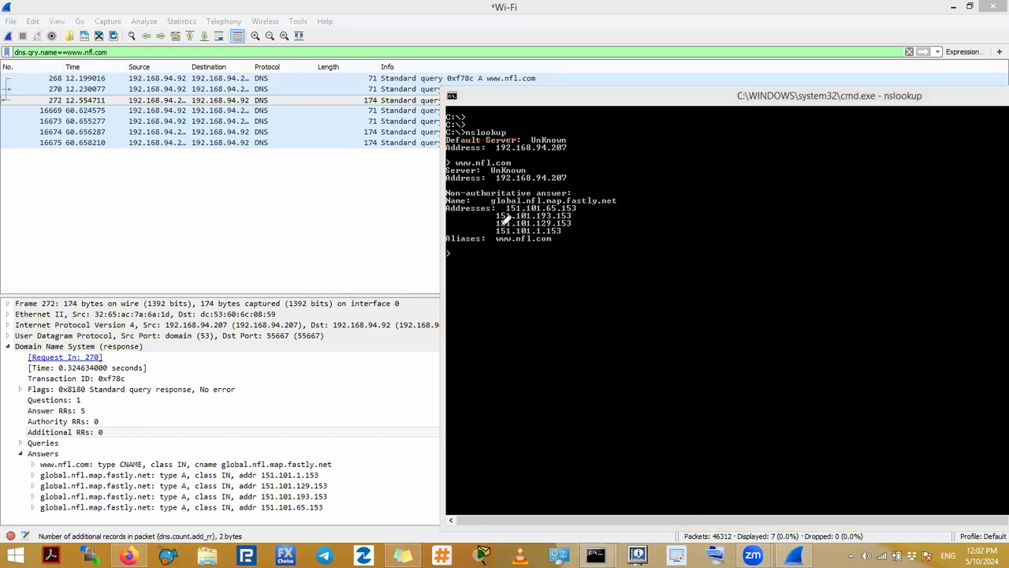
drag(507, 213, 546, 213)
drag(536, 229, 542, 228)
drag(296, 466, 300, 469)
drag(309, 478, 312, 481)
drag(552, 221, 550, 220)
drag(311, 487, 301, 505)
drag(553, 211, 553, 209)
mouse_move(513, 132)
mouse_down()
mouse_move(455, 123)
mouse_move(461, 137)
mouse_move(516, 133)
mouse_up()
drag(576, 207, 554, 254)
drag(388, 46, 541, 41)
drag(323, 463, 326, 522)
drag(545, 225, 542, 229)
Step: Bring the Wireshark capture window to the front, take it out of its maximized state and move it over the desktop
click(339, 201)
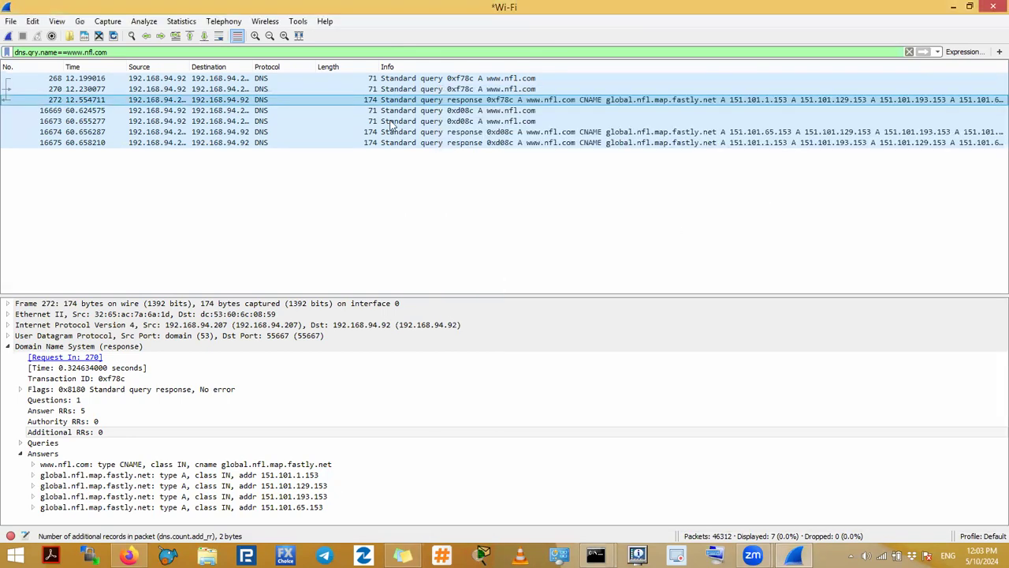
drag(242, 12, 303, 69)
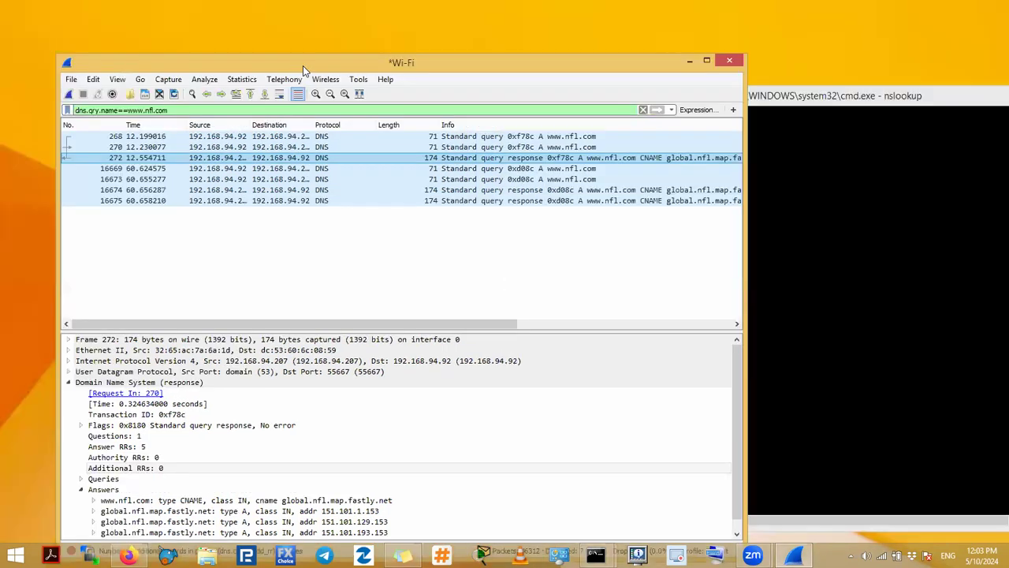